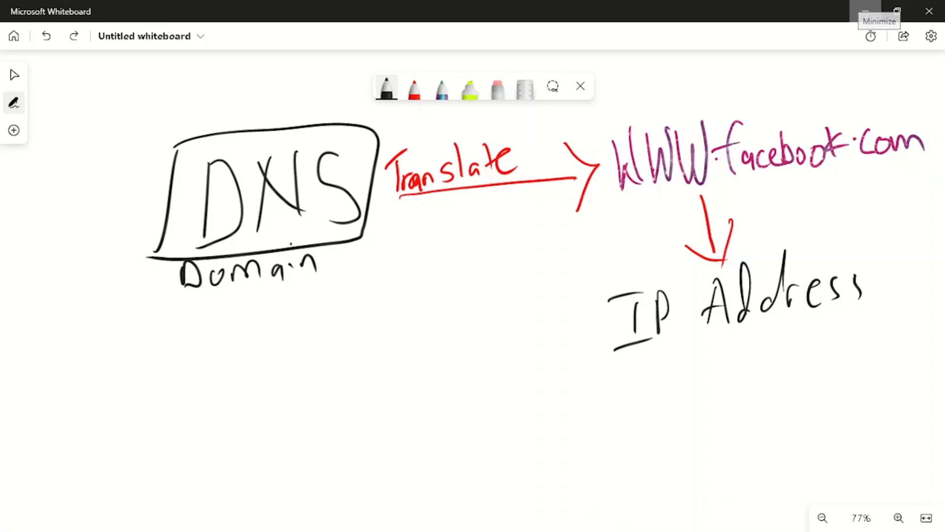
{"action": "mouse_move", "coordinate": [591, 124]}
{"action": "left_mouse_down"}
{"action": "mouse_move", "coordinate": [620, 211]}
{"action": "mouse_move", "coordinate": [941, 115]}
{"action": "mouse_move", "coordinate": [599, 118]}
{"action": "left_mouse_up"}
{"action": "mouse_move", "coordinate": [702, 199]}
{"action": "left_mouse_down"}
{"action": "mouse_move", "coordinate": [723, 255]}
{"action": "mouse_move", "coordinate": [713, 255]}
{"action": "left_mouse_up"}
{"action": "left_click_drag", "start_coordinate": [749, 222], "coordinate": [744, 241]}
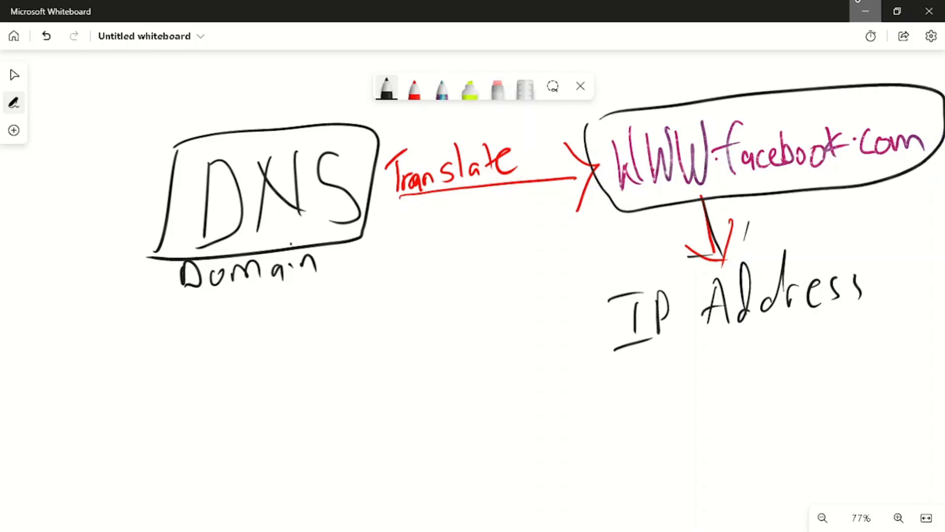
{"action": "mouse_move", "coordinate": [583, 285]}
{"action": "left_mouse_down"}
{"action": "mouse_move", "coordinate": [616, 391]}
{"action": "mouse_move", "coordinate": [781, 240]}
{"action": "mouse_move", "coordinate": [768, 353]}
{"action": "mouse_move", "coordinate": [598, 370]}
{"action": "left_mouse_up"}
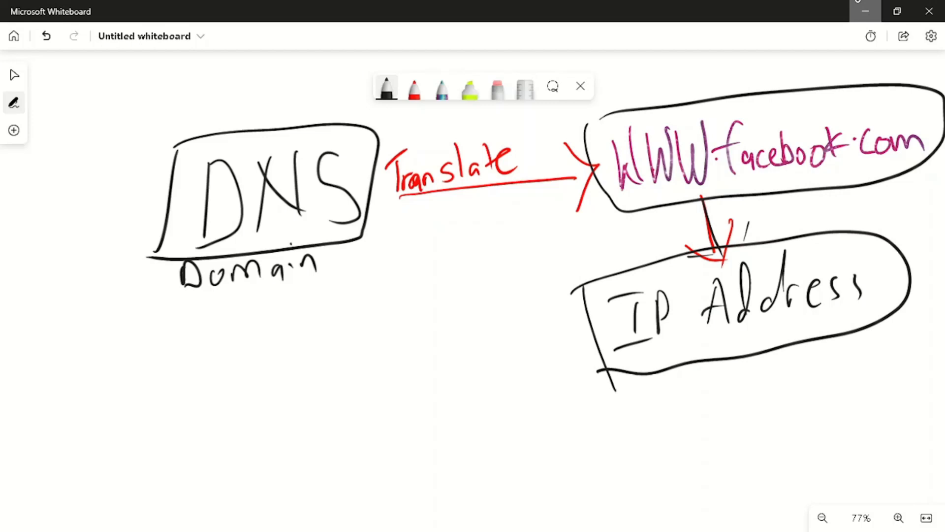
{"action": "mouse_move", "coordinate": [601, 375]}
{"action": "left_mouse_down"}
{"action": "mouse_move", "coordinate": [523, 335]}
{"action": "mouse_move", "coordinate": [594, 202]}
{"action": "mouse_move", "coordinate": [587, 242]}
{"action": "left_mouse_up"}
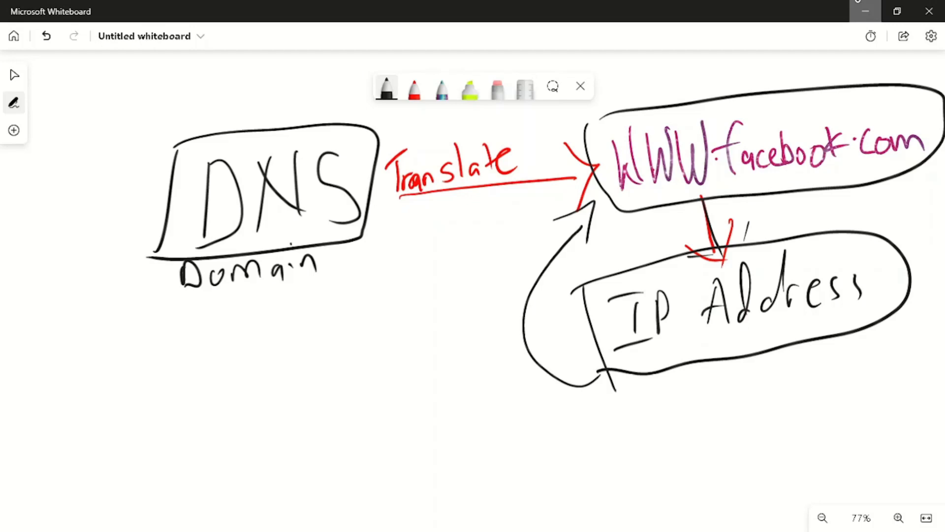
{"action": "mouse_move", "coordinate": [573, 119]}
{"action": "left_mouse_down"}
{"action": "mouse_move", "coordinate": [761, 187]}
{"action": "mouse_move", "coordinate": [940, 112]}
{"action": "mouse_move", "coordinate": [610, 104]}
{"action": "mouse_move", "coordinate": [696, 189]}
{"action": "mouse_move", "coordinate": [936, 120]}
{"action": "mouse_move", "coordinate": [653, 117]}
{"action": "mouse_move", "coordinate": [628, 132]}
{"action": "left_mouse_up"}
{"action": "left_click_drag", "start_coordinate": [701, 213], "coordinate": [718, 257]}
{"action": "mouse_move", "coordinate": [700, 204]}
{"action": "left_mouse_down"}
{"action": "mouse_move", "coordinate": [713, 243]}
{"action": "mouse_move", "coordinate": [709, 230]}
{"action": "left_mouse_up"}
{"action": "mouse_move", "coordinate": [618, 119]}
{"action": "left_mouse_down"}
{"action": "mouse_move", "coordinate": [640, 201]}
{"action": "mouse_move", "coordinate": [926, 150]}
{"action": "mouse_move", "coordinate": [660, 84]}
{"action": "mouse_move", "coordinate": [591, 148]}
{"action": "left_mouse_up"}
{"action": "left_click_drag", "start_coordinate": [691, 250], "coordinate": [723, 244]}
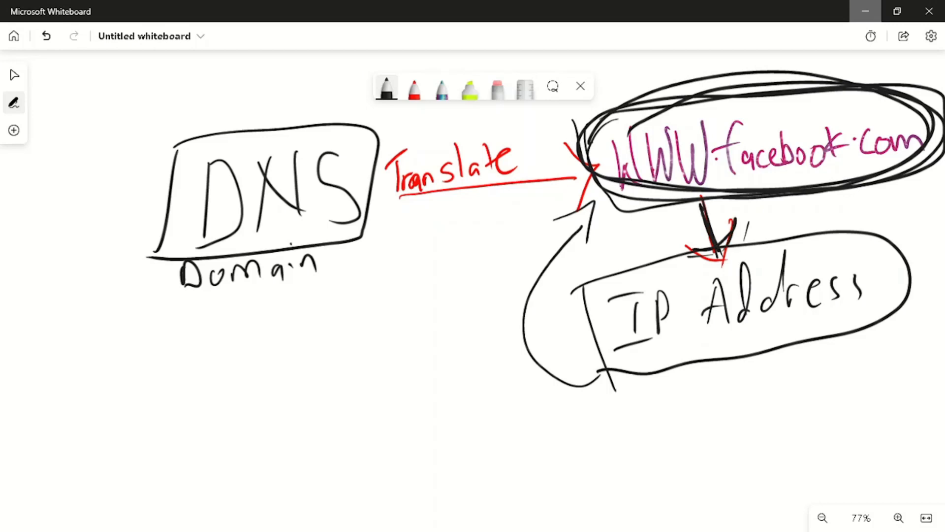
{"action": "mouse_move", "coordinate": [631, 99]}
{"action": "left_mouse_down"}
{"action": "mouse_move", "coordinate": [595, 129]}
{"action": "mouse_move", "coordinate": [768, 206]}
{"action": "mouse_move", "coordinate": [916, 116]}
{"action": "mouse_move", "coordinate": [621, 132]}
{"action": "mouse_move", "coordinate": [702, 198]}
{"action": "mouse_move", "coordinate": [919, 144]}
{"action": "left_mouse_up"}
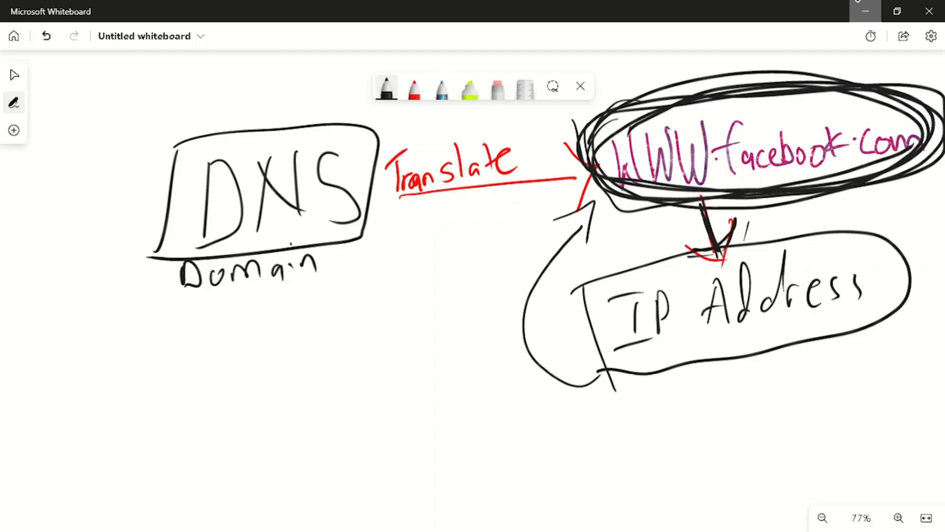
{"action": "mouse_move", "coordinate": [704, 224]}
{"action": "left_mouse_down"}
{"action": "mouse_move", "coordinate": [721, 256]}
{"action": "mouse_move", "coordinate": [733, 251]}
{"action": "left_mouse_up"}
Outline the IP Address label a second time and sketch loose overlapping shapes beneath it.
{"action": "mouse_move", "coordinate": [589, 308]}
{"action": "left_mouse_down"}
{"action": "mouse_move", "coordinate": [608, 356]}
{"action": "mouse_move", "coordinate": [818, 221]}
{"action": "mouse_move", "coordinate": [723, 345]}
{"action": "left_mouse_up"}
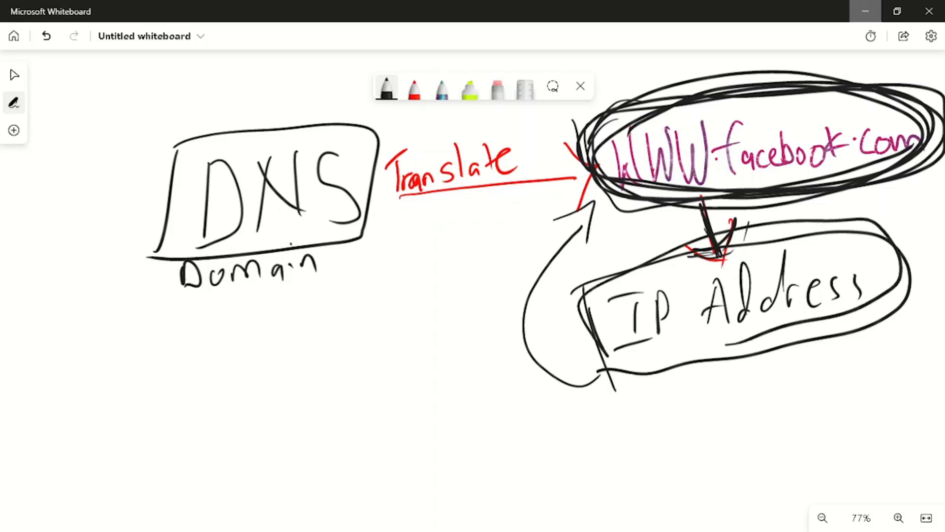
{"action": "mouse_move", "coordinate": [683, 378]}
{"action": "left_mouse_down"}
{"action": "mouse_move", "coordinate": [714, 422]}
{"action": "mouse_move", "coordinate": [821, 403]}
{"action": "mouse_move", "coordinate": [835, 450]}
{"action": "mouse_move", "coordinate": [817, 458]}
{"action": "left_mouse_up"}
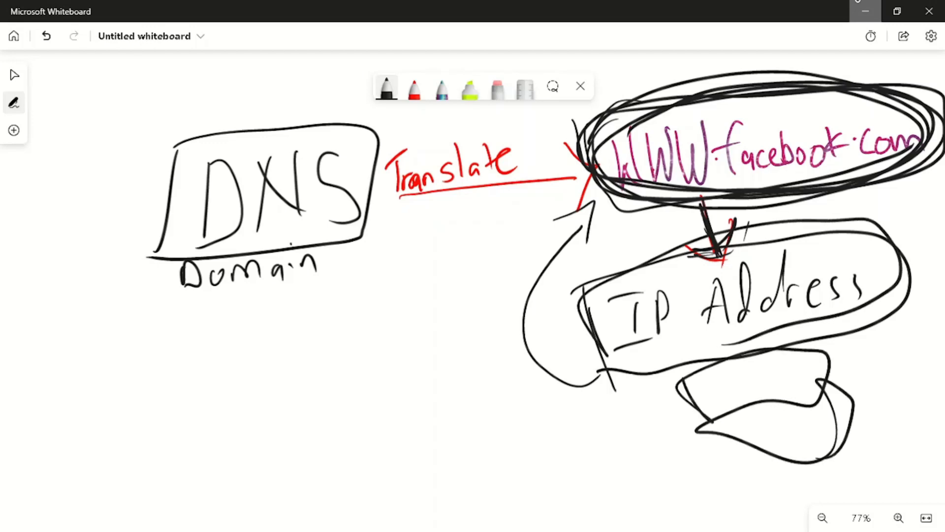
{"action": "left_click_drag", "start_coordinate": [757, 418], "coordinate": [776, 435]}
Draw a second curved arrow from IP Address up to the URL and a wavy arrow running into that curve.
{"action": "mouse_move", "coordinate": [614, 374]}
{"action": "left_mouse_down"}
{"action": "mouse_move", "coordinate": [602, 376]}
{"action": "mouse_move", "coordinate": [526, 269]}
{"action": "mouse_move", "coordinate": [560, 200]}
{"action": "mouse_move", "coordinate": [585, 241]}
{"action": "left_mouse_up"}
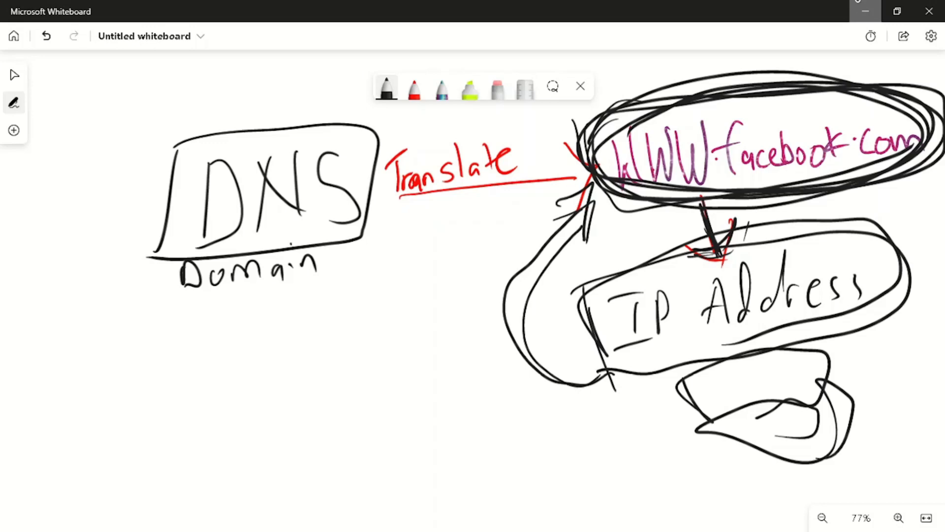
{"action": "left_click_drag", "start_coordinate": [217, 365], "coordinate": [224, 418]}
{"action": "left_click_drag", "start_coordinate": [348, 362], "coordinate": [510, 326]}
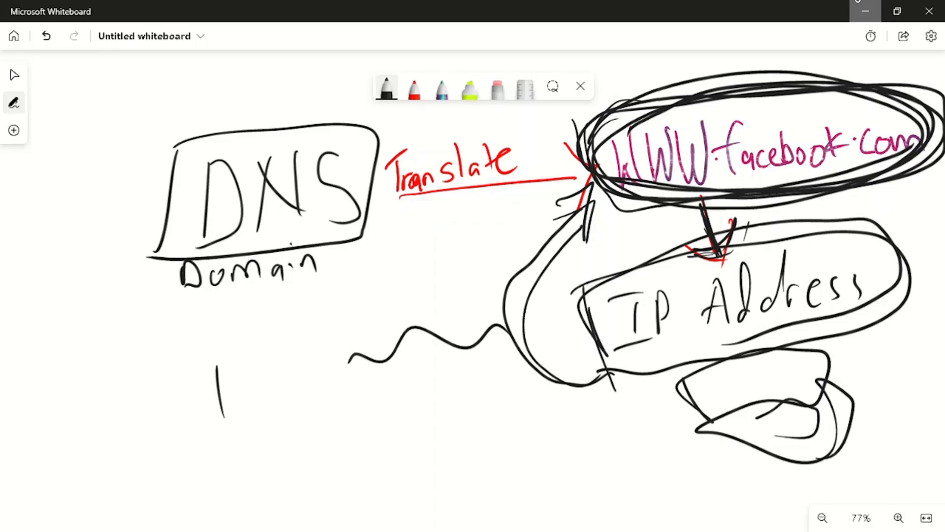
{"action": "left_click_drag", "start_coordinate": [455, 303], "coordinate": [496, 383]}
{"action": "mouse_move", "coordinate": [500, 255]}
{"action": "left_mouse_down"}
{"action": "mouse_move", "coordinate": [530, 296]}
{"action": "mouse_move", "coordinate": [504, 253]}
{"action": "left_mouse_up"}
{"action": "left_click_drag", "start_coordinate": [533, 297], "coordinate": [524, 311]}
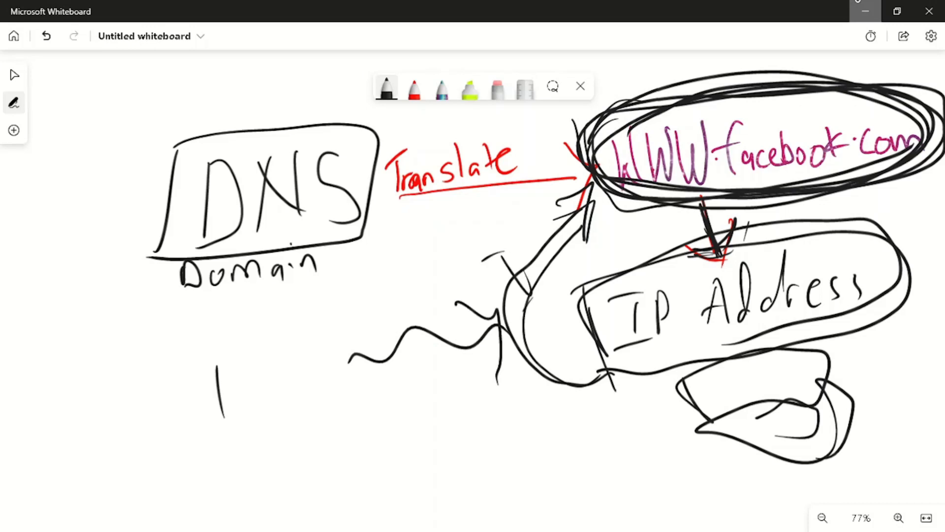
Minimize the whiteboard and open Command Prompt as administrator.
{"action": "left_click", "coordinate": [858, 2]}
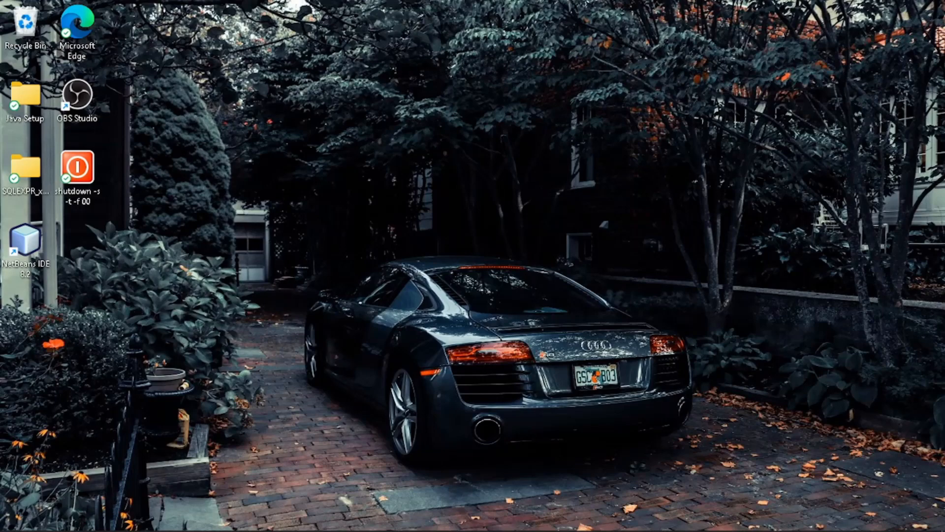
{"action": "left_click", "coordinate": [382, 515]}
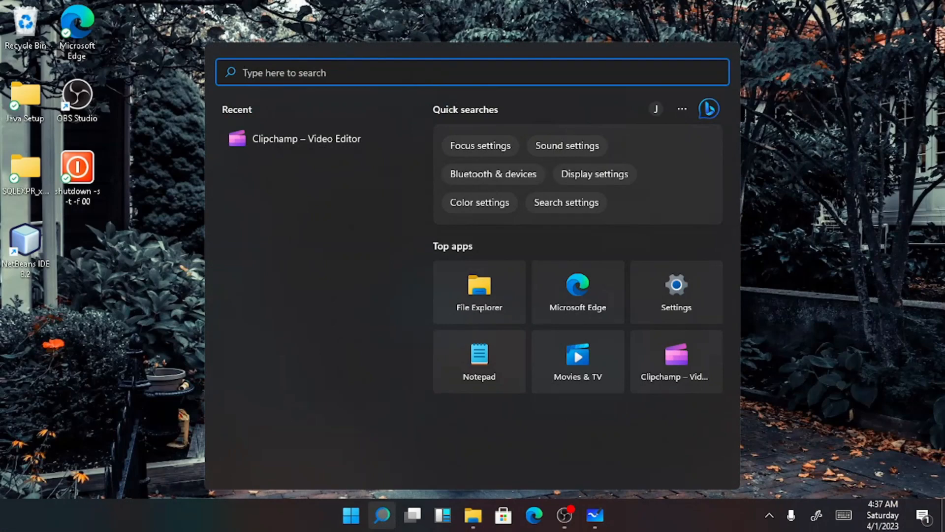
{"action": "type", "text": "cmd"}
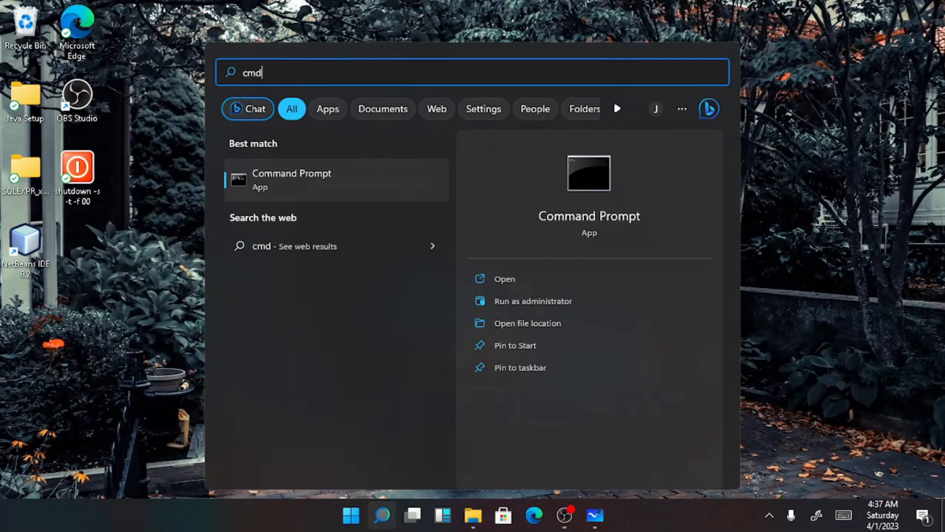
{"action": "right_click", "coordinate": [329, 173]}
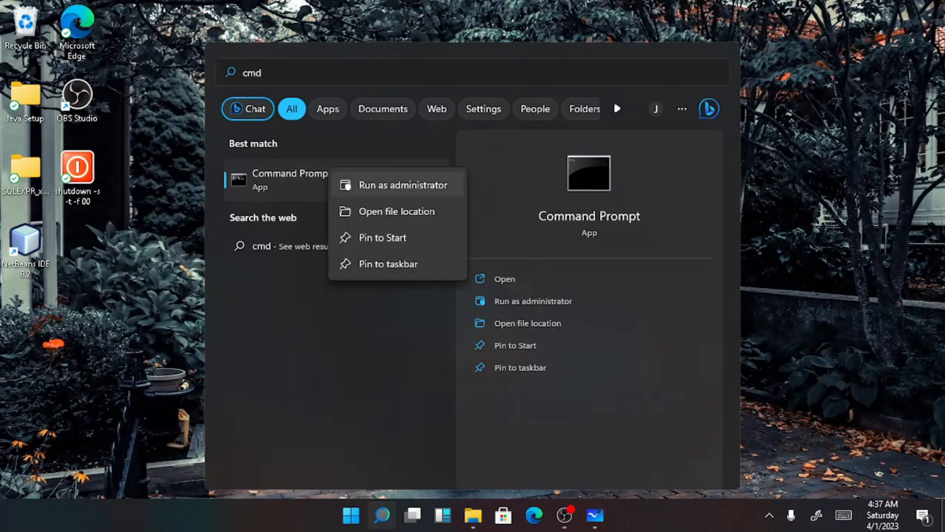
{"action": "key", "text": "Escape"}
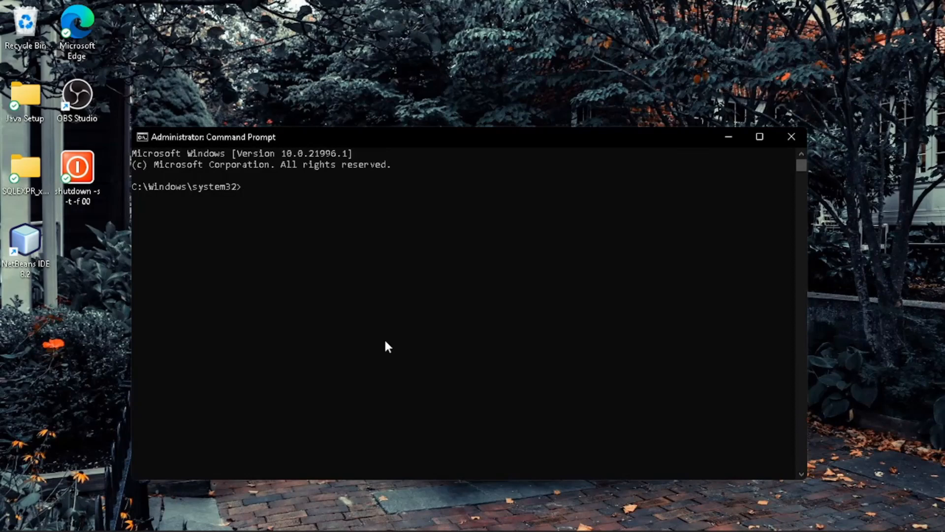
Flush the DNS resolver cache with ipconfig /flushdns and close Command Prompt.
{"action": "type", "text": "ipconfig /flushdns"}
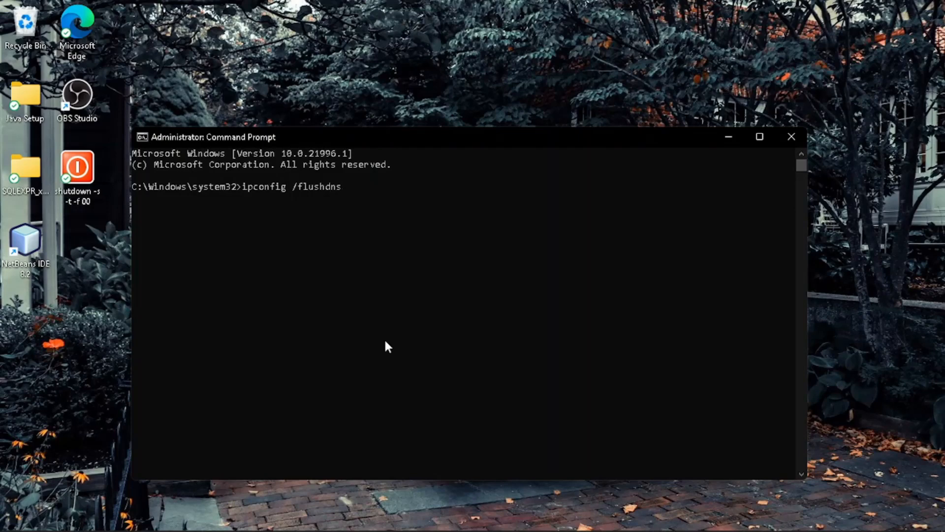
{"action": "key", "text": "Return"}
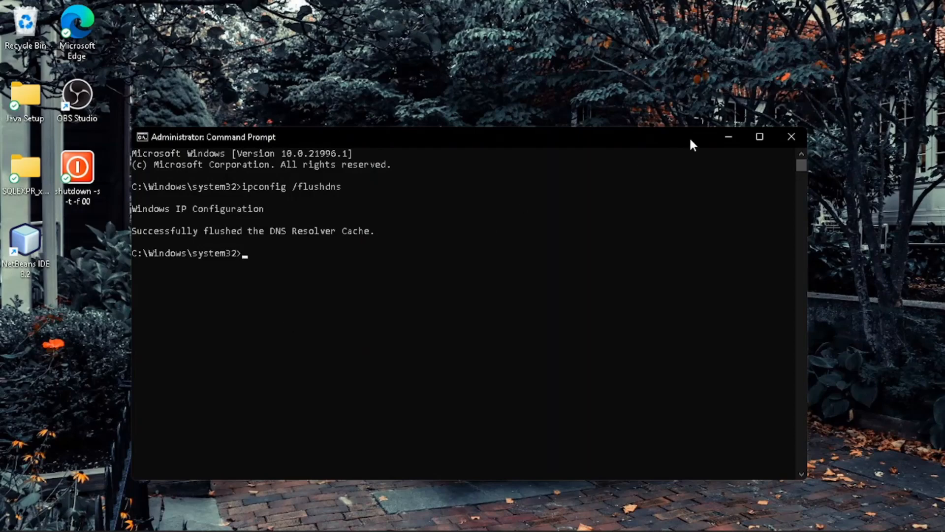
{"action": "left_click", "coordinate": [791, 138]}
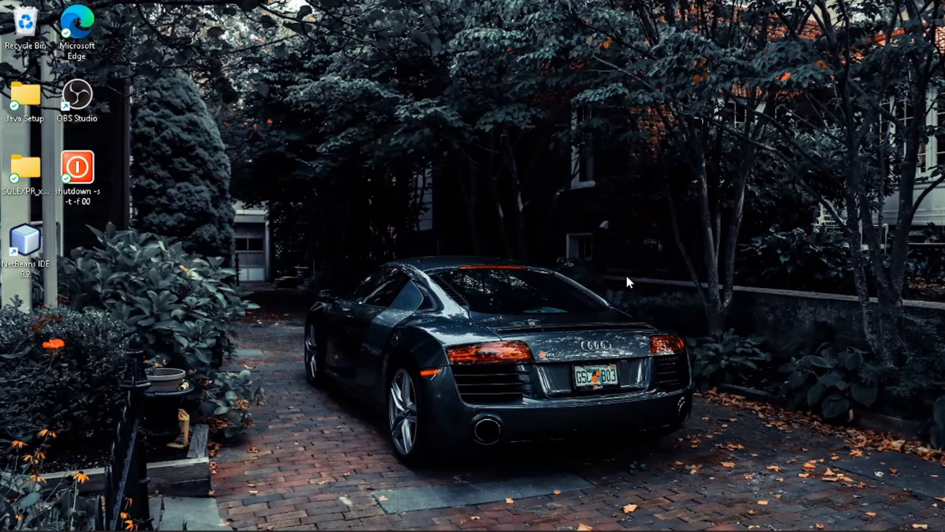
Open Network Connections by running ncpa.cpl from the Run dialog.
{"action": "key", "text": "super+r"}
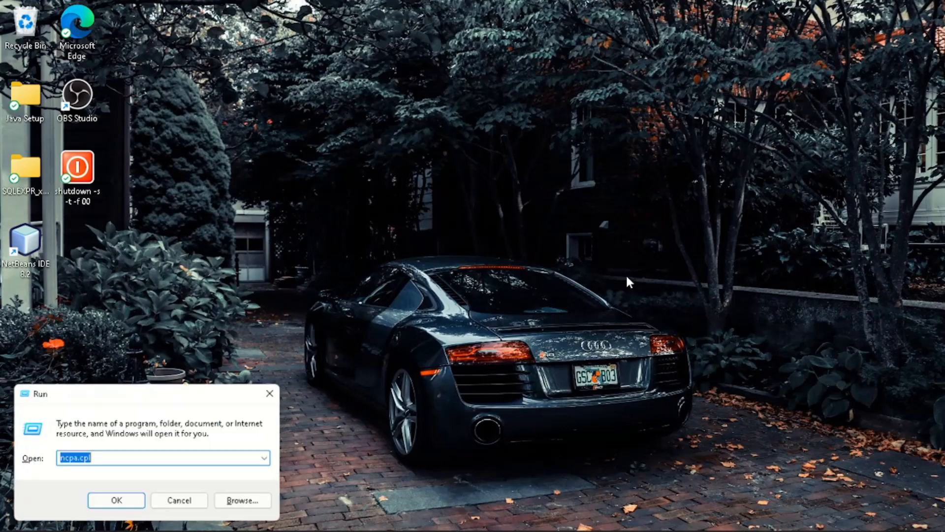
{"action": "left_click", "coordinate": [237, 465]}
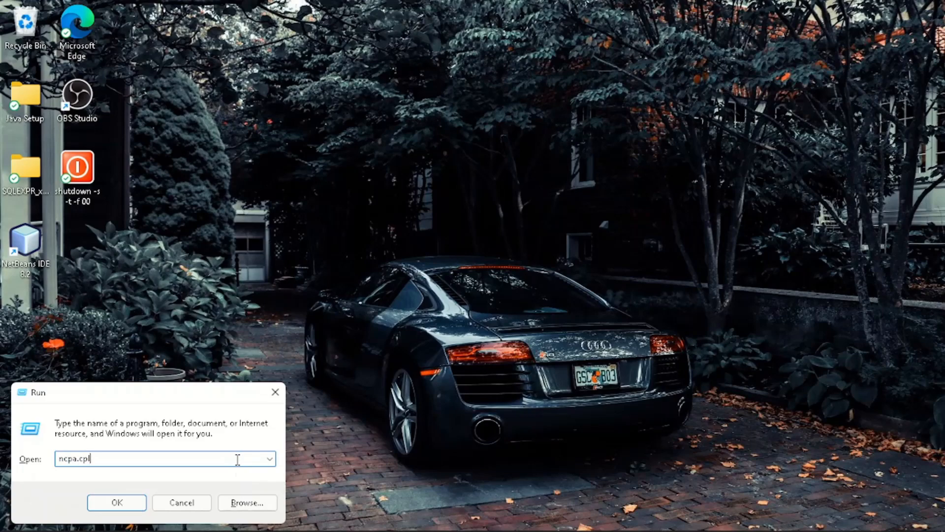
{"action": "key", "text": "BackSpace"}
{"action": "key", "text": "BackSpace"}
{"action": "key", "text": "BackSpace"}
{"action": "key", "text": "BackSpace"}
{"action": "key", "text": "BackSpace"}
{"action": "key", "text": "BackSpace"}
{"action": "key", "text": "BackSpace"}
{"action": "key", "text": "BackSpace"}
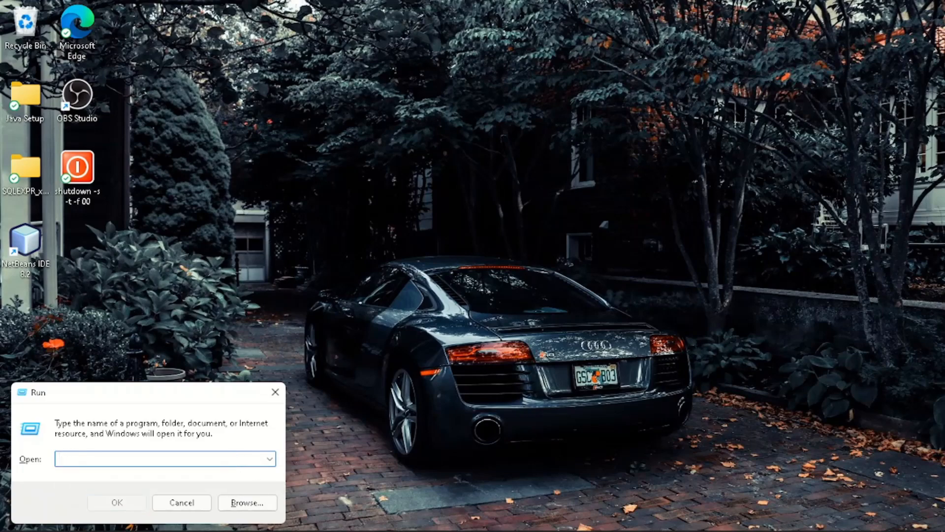
{"action": "type", "text": "ncpa.c"}
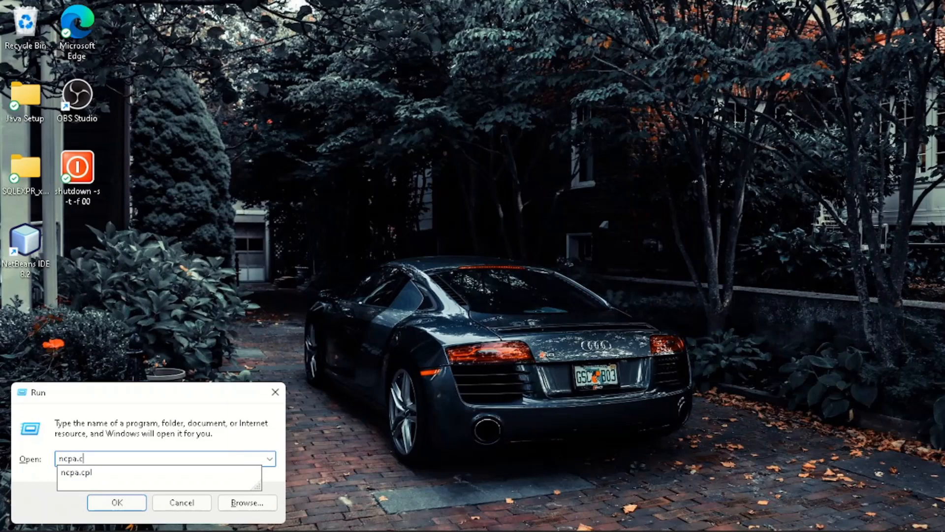
{"action": "type", "text": "pl"}
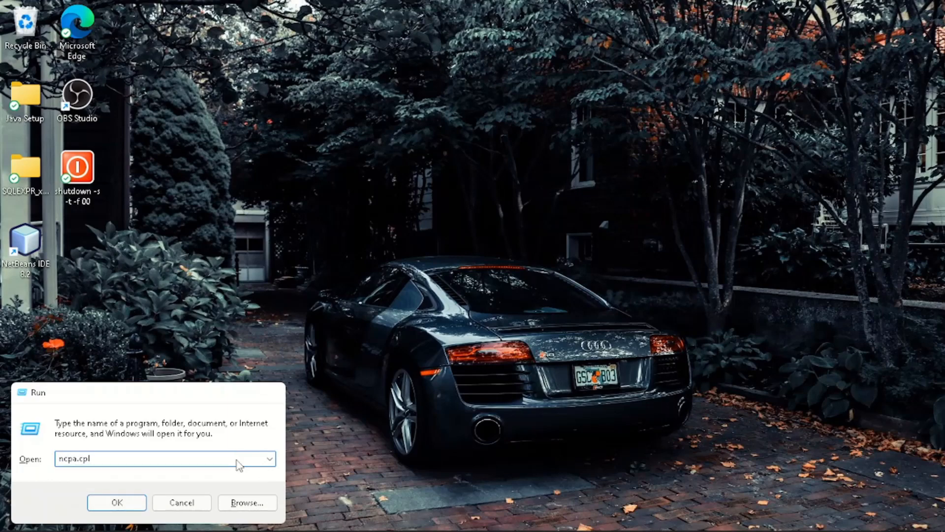
{"action": "key", "text": "Return"}
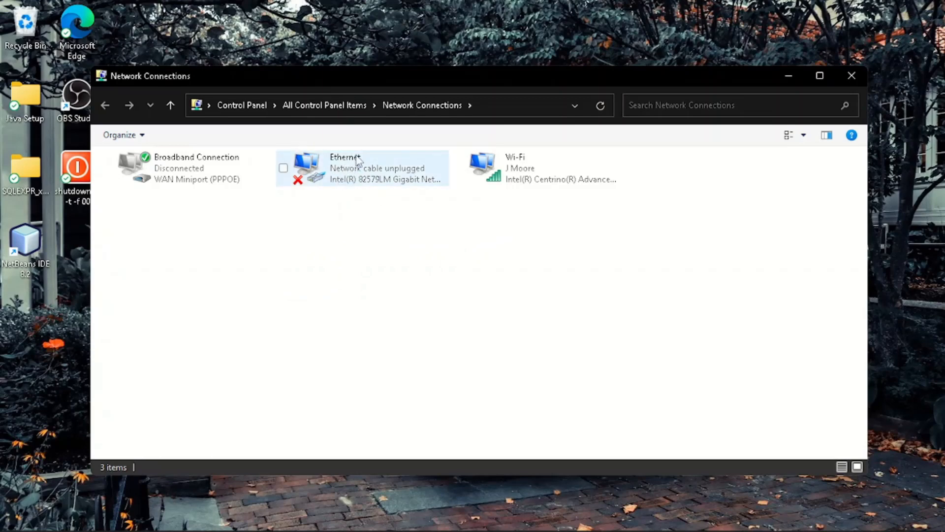
Open the Internet Protocol Version 4 (TCP/IPv4) properties of the Wi-Fi connection.
{"action": "right_click", "coordinate": [531, 172]}
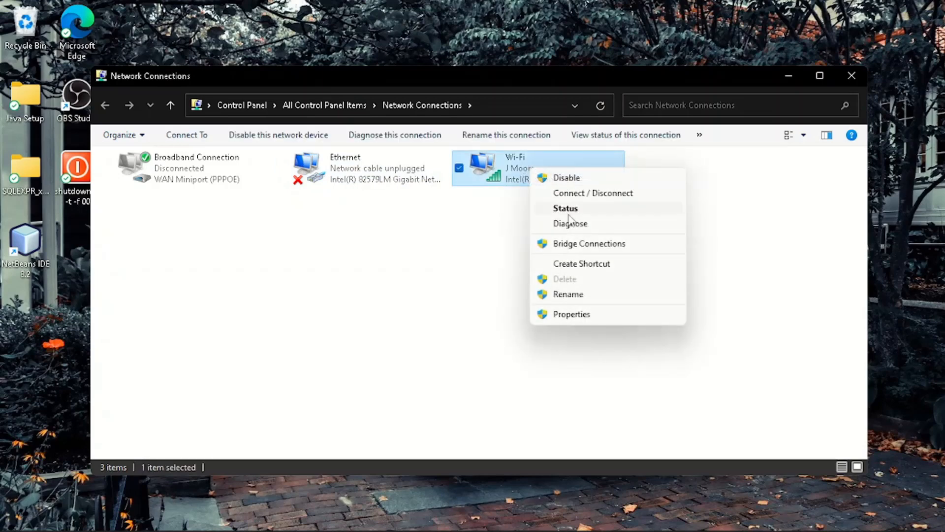
{"action": "left_click", "coordinate": [582, 319]}
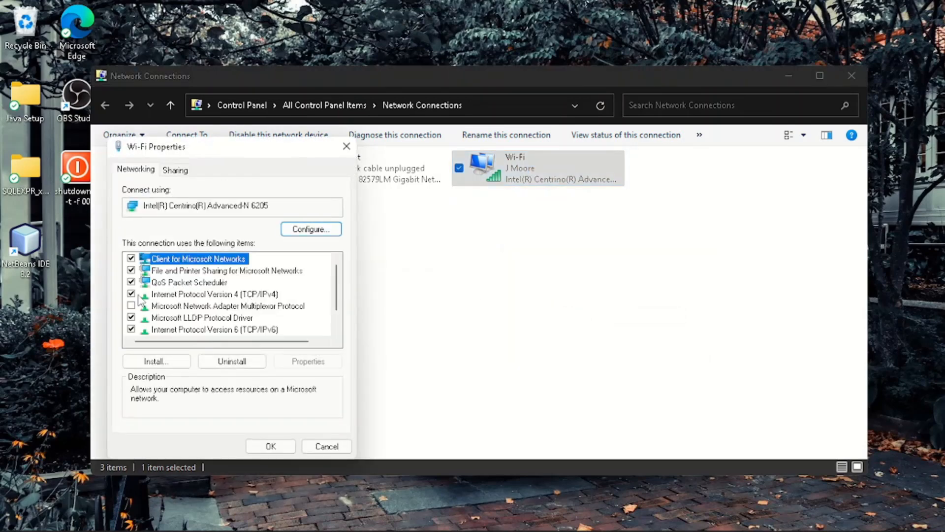
{"action": "double_click", "coordinate": [190, 294]}
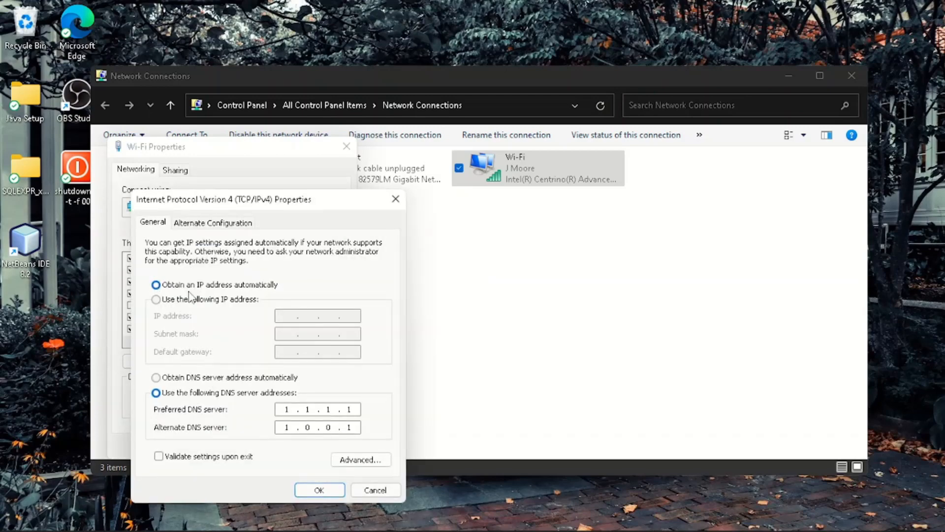
Set the preferred DNS server to 1.1.1.1 and the alternate to 1.0.0.1, save the Wi-Fi properties and close Network Connections.
{"action": "left_click", "coordinate": [157, 377]}
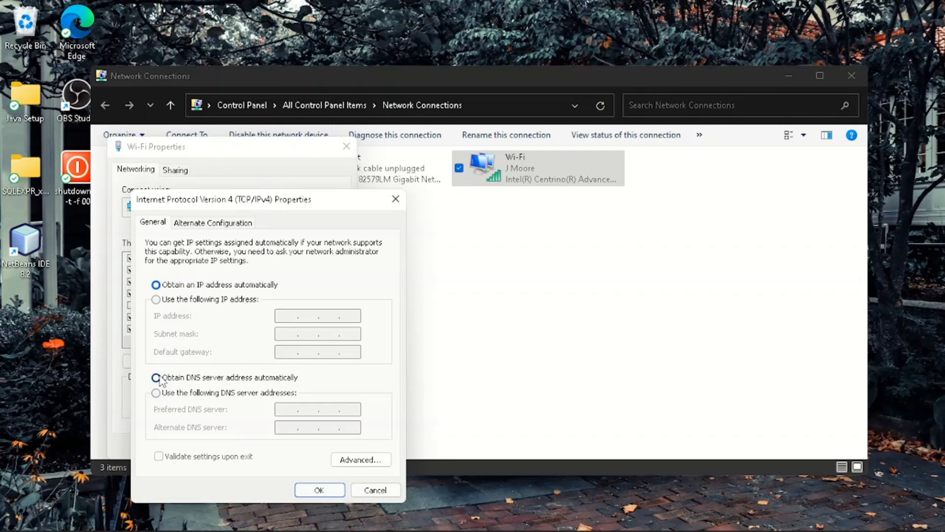
{"action": "left_click", "coordinate": [156, 393]}
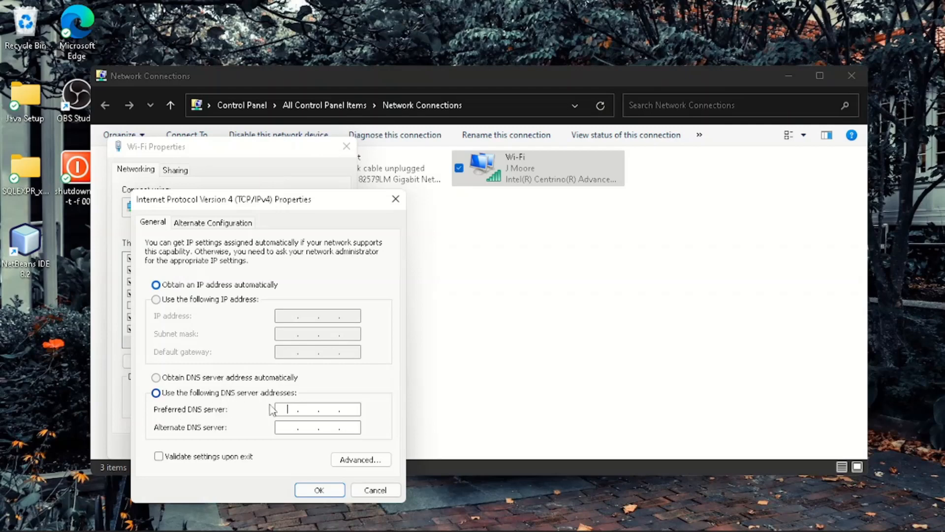
{"action": "type", "text": "1.1.1.1"}
{"action": "left_click", "coordinate": [285, 425]}
{"action": "type", "text": "1.0.0.1"}
{"action": "left_click", "coordinate": [334, 484]}
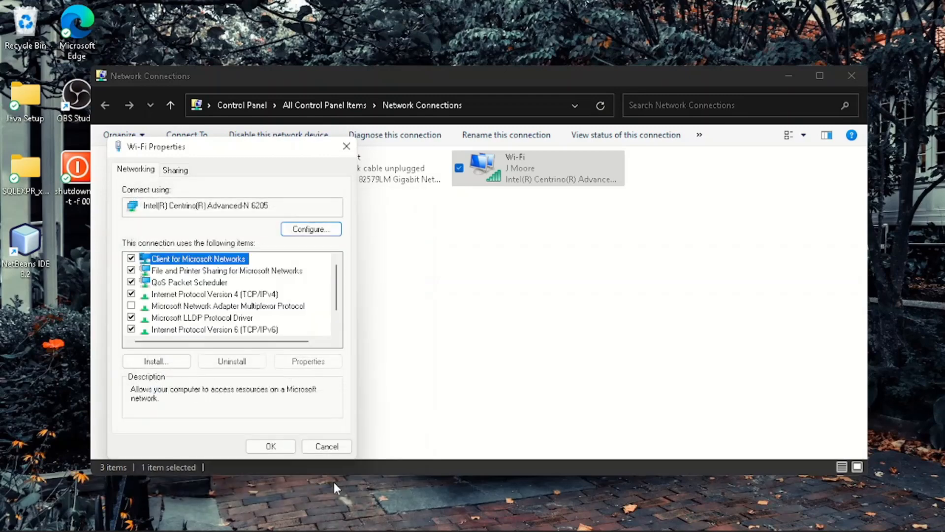
{"action": "left_click", "coordinate": [277, 448]}
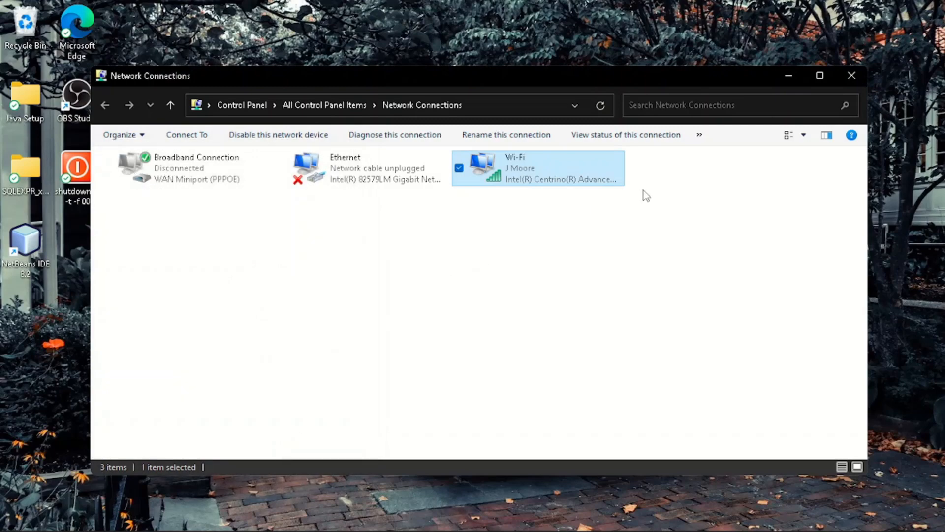
{"action": "left_click", "coordinate": [852, 76]}
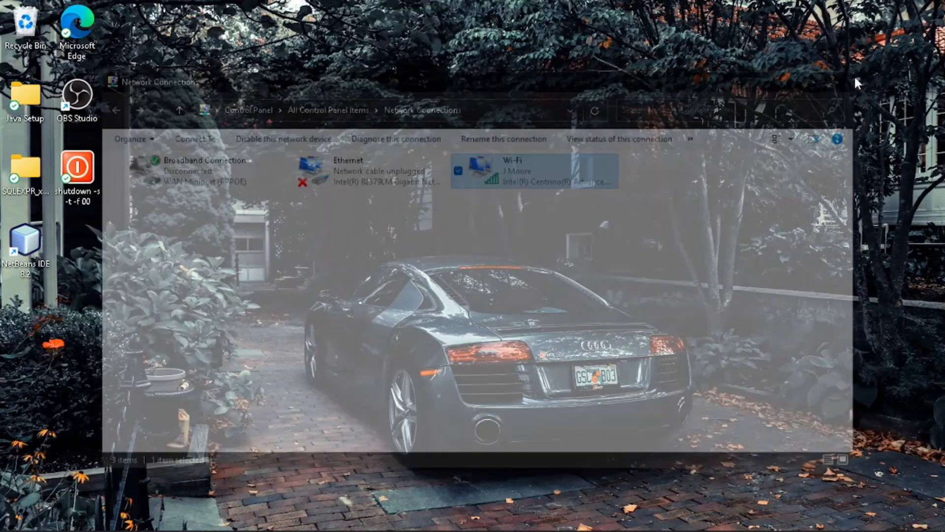